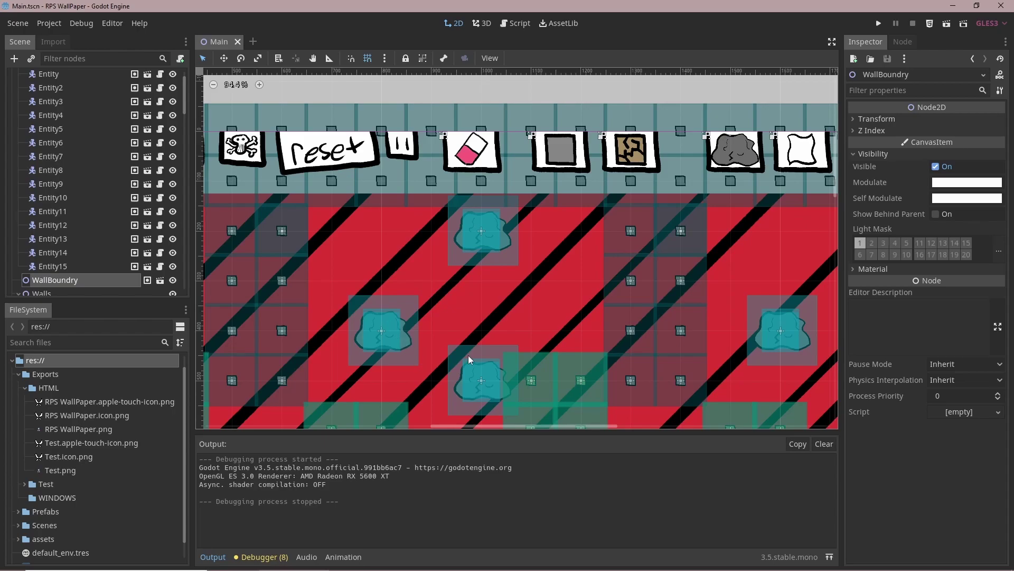
- Launch a test run and paint breakable and wall blocks onto the board
click(879, 27)
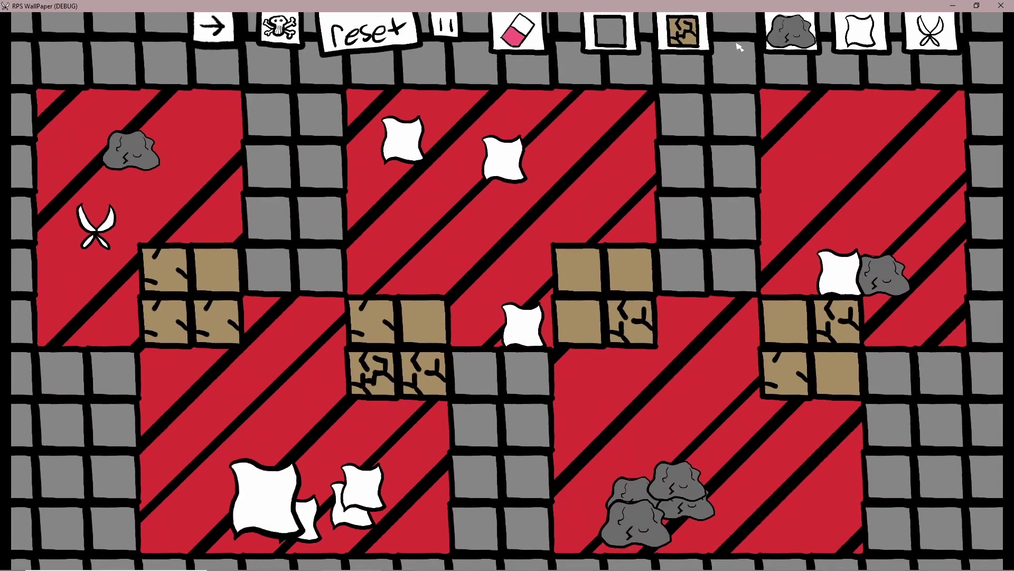
click(684, 32)
drag(527, 217, 501, 133)
click(610, 32)
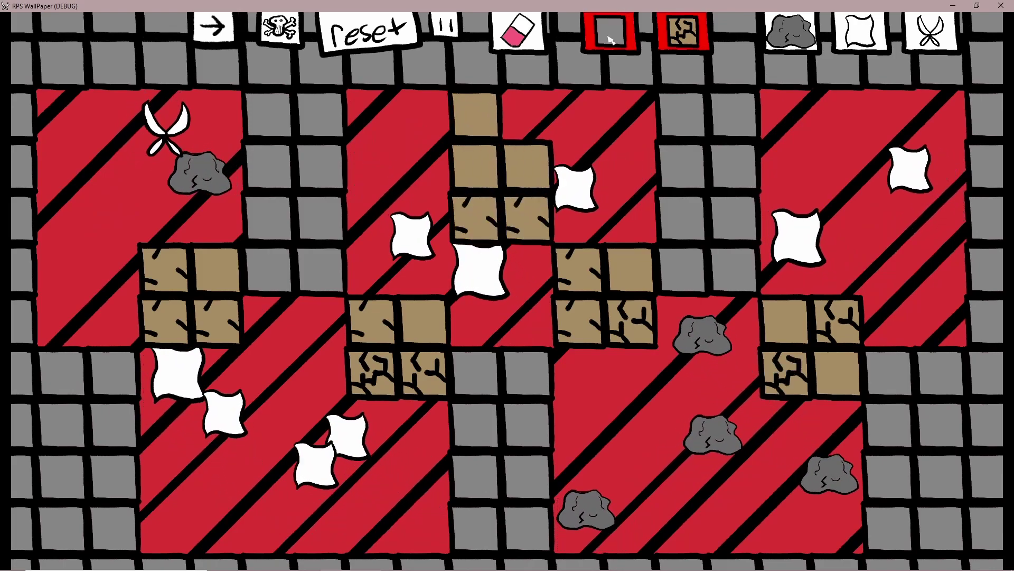
drag(632, 166, 630, 108)
- Place paper and scissors pieces on the board
click(790, 32)
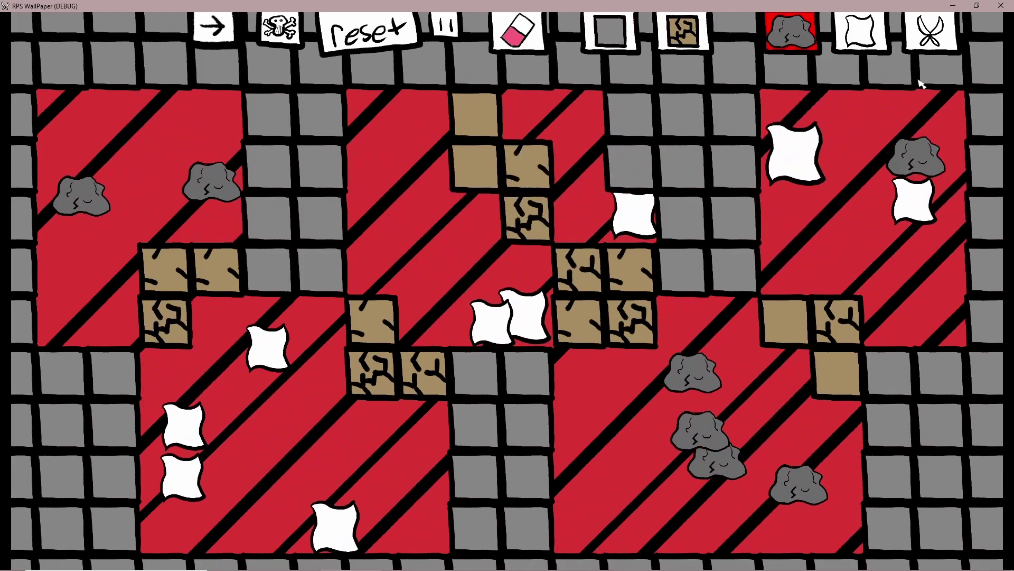
click(860, 32)
click(777, 226)
click(929, 32)
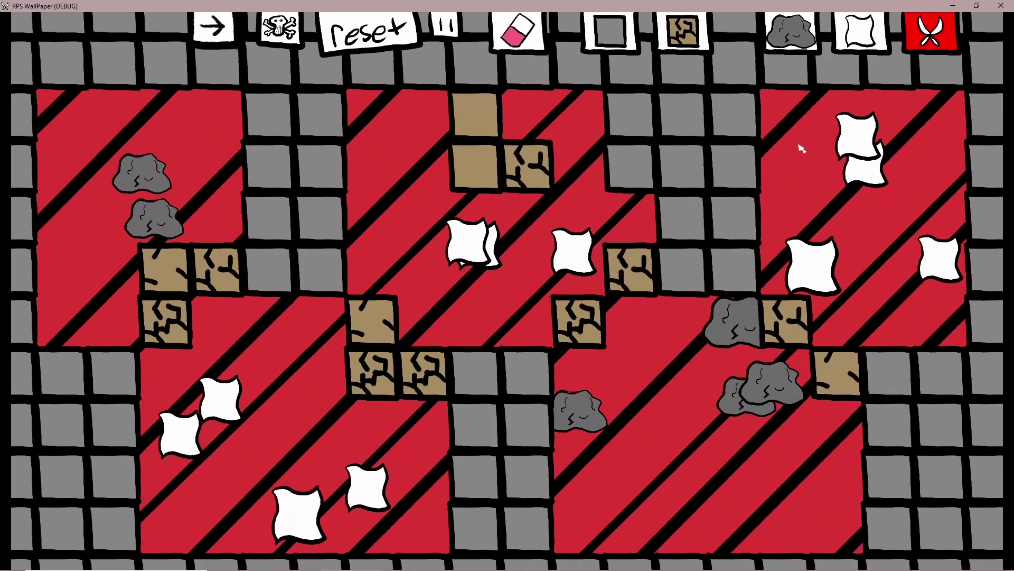
click(797, 147)
click(843, 226)
- Erase some breakable and wall blocks with the eraser, then close the game window
click(503, 31)
drag(476, 116, 510, 165)
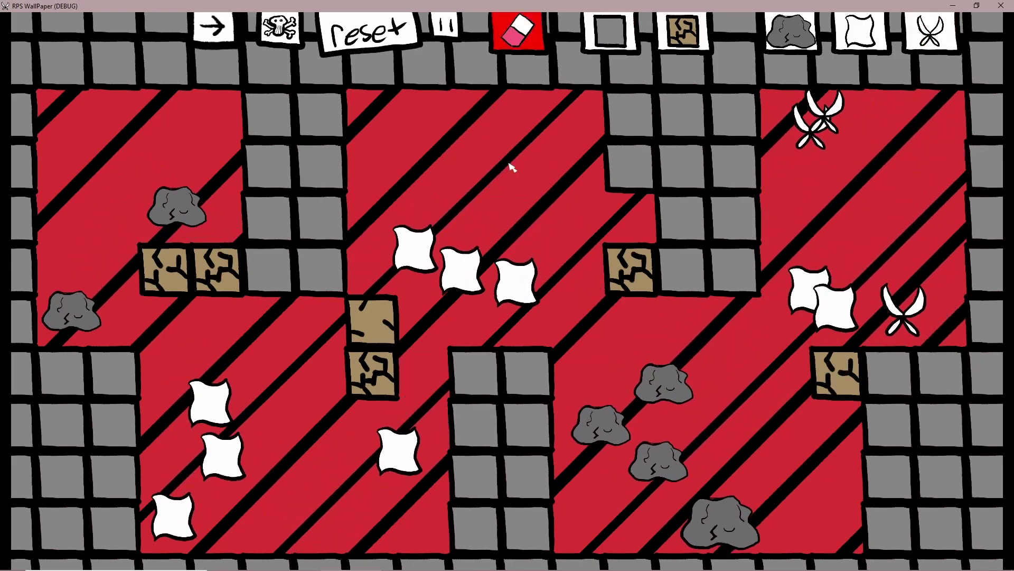
mouse_move(529, 373)
mouse_down()
mouse_move(508, 447)
mouse_move(486, 384)
mouse_up()
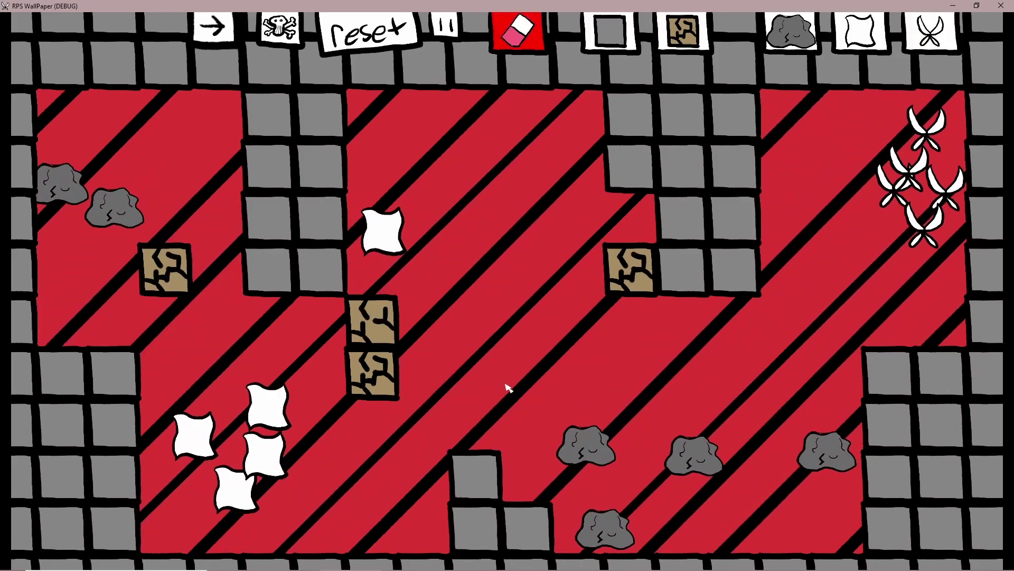
click(859, 32)
click(1001, 6)
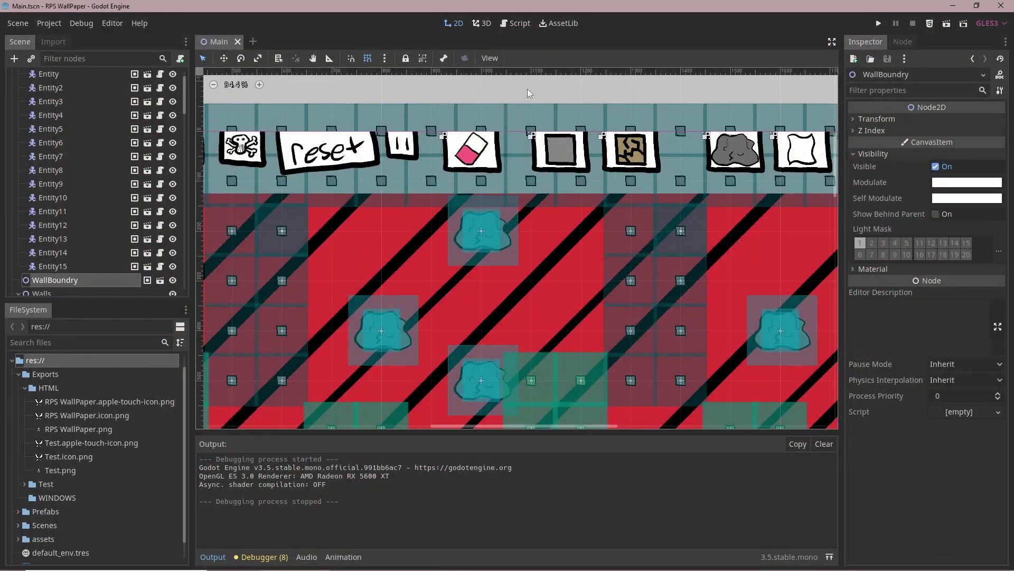
scroll(490, 229, down, 1)
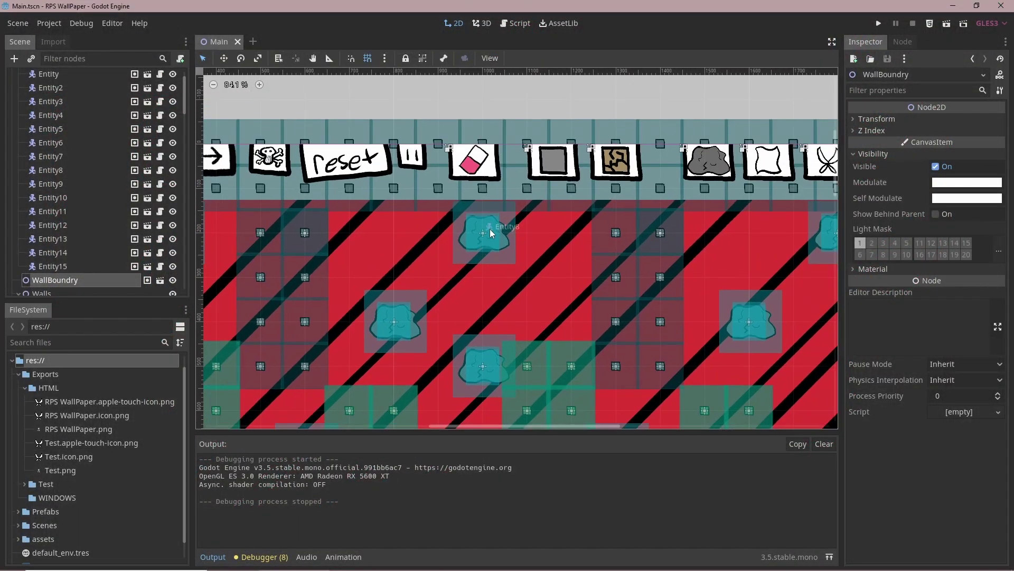
scroll(483, 229, up, 1)
scroll(496, 233, up, 1)
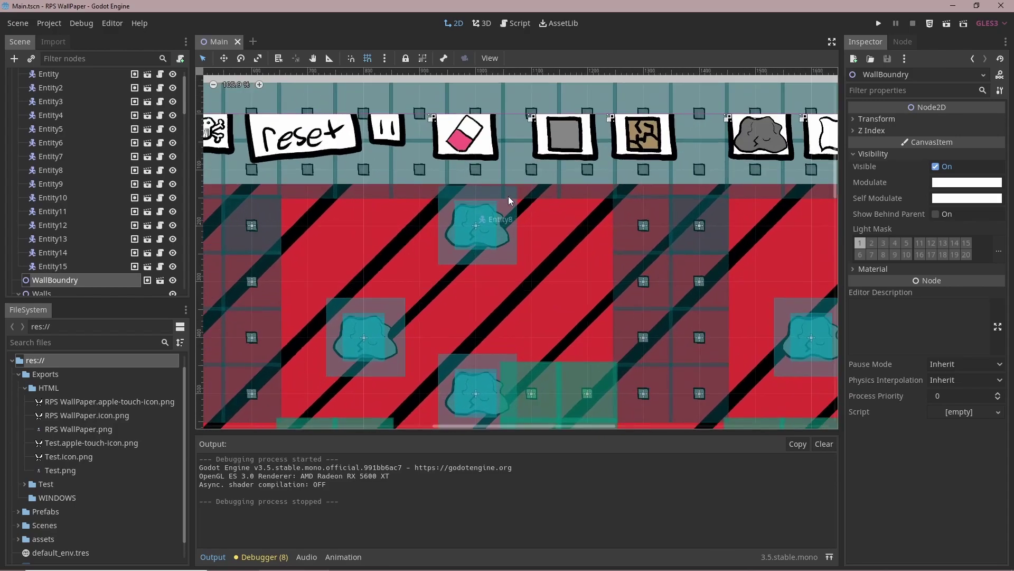
click(511, 25)
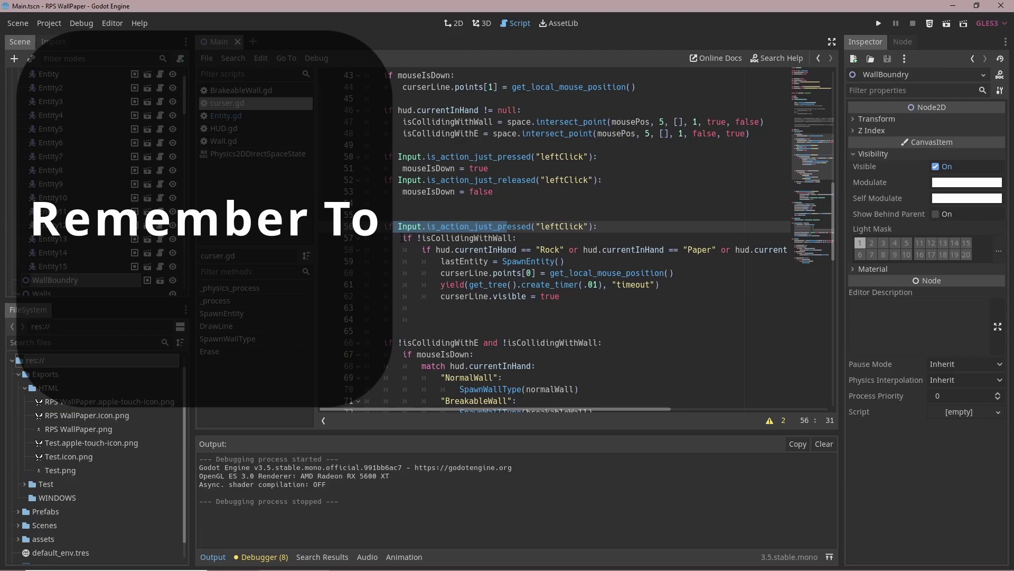
scroll(403, 236, up, 10)
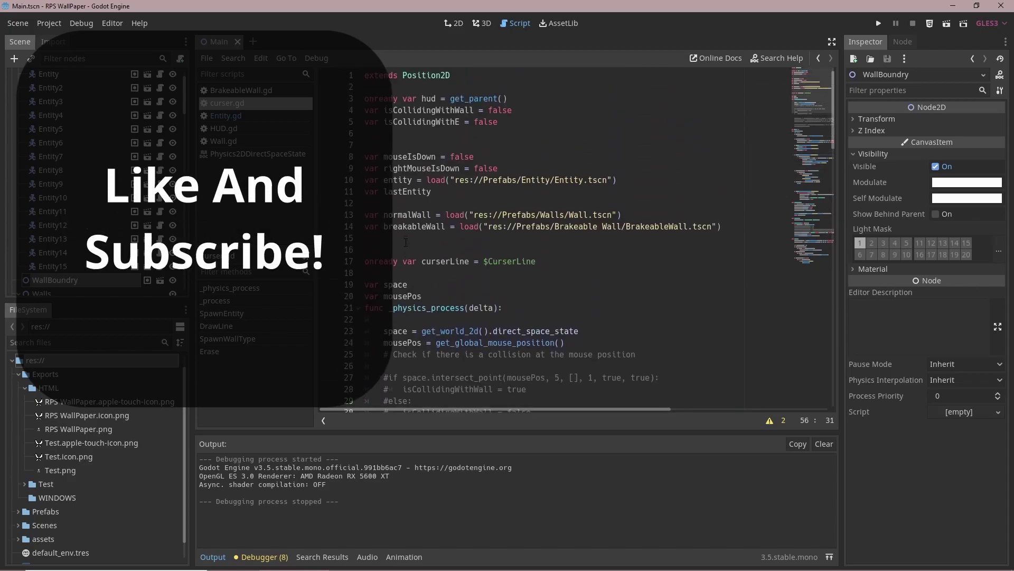
drag(384, 157, 413, 157)
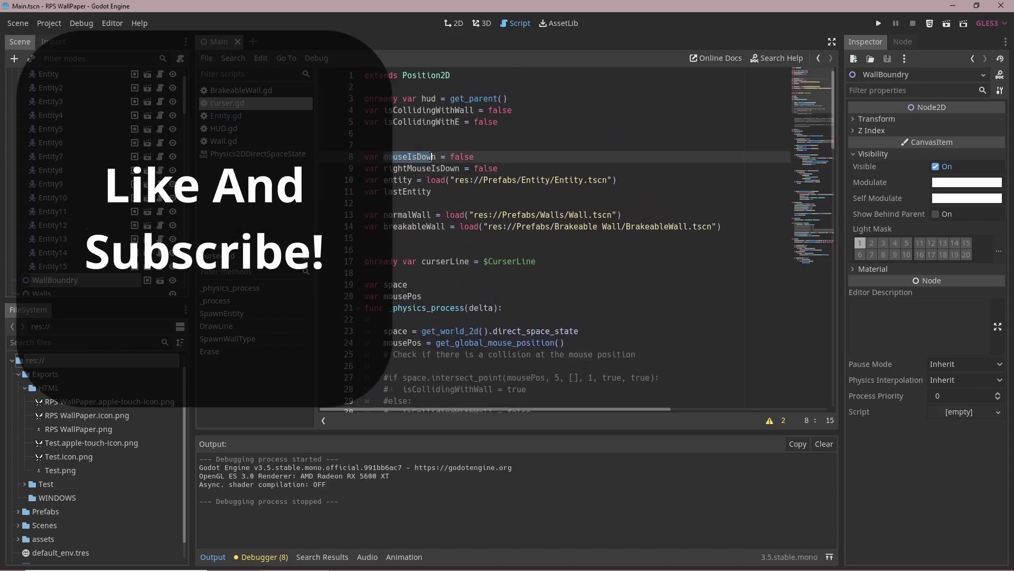
scroll(438, 157, down, 8)
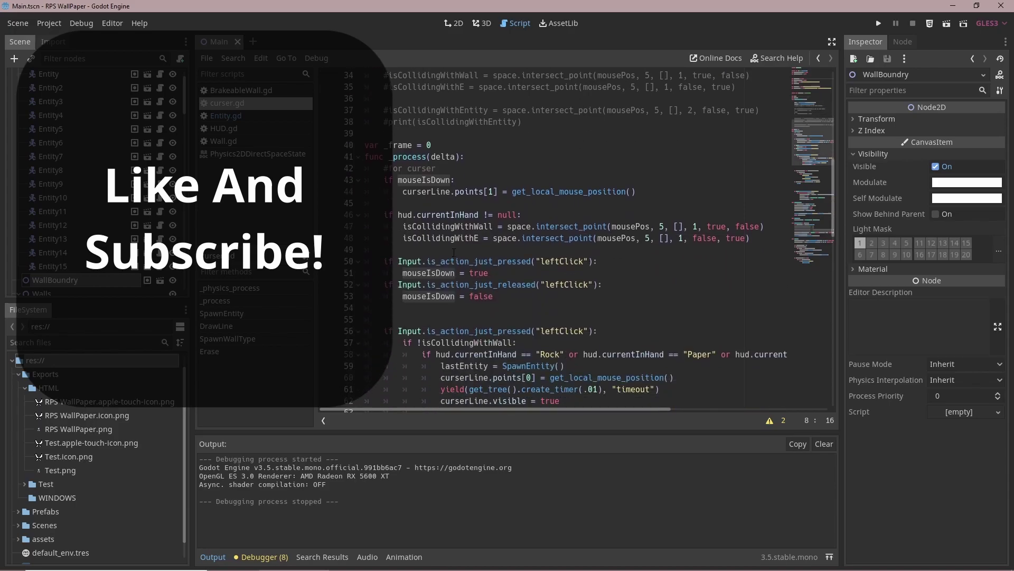
drag(367, 260, 550, 260)
drag(402, 273, 480, 273)
drag(398, 285, 554, 285)
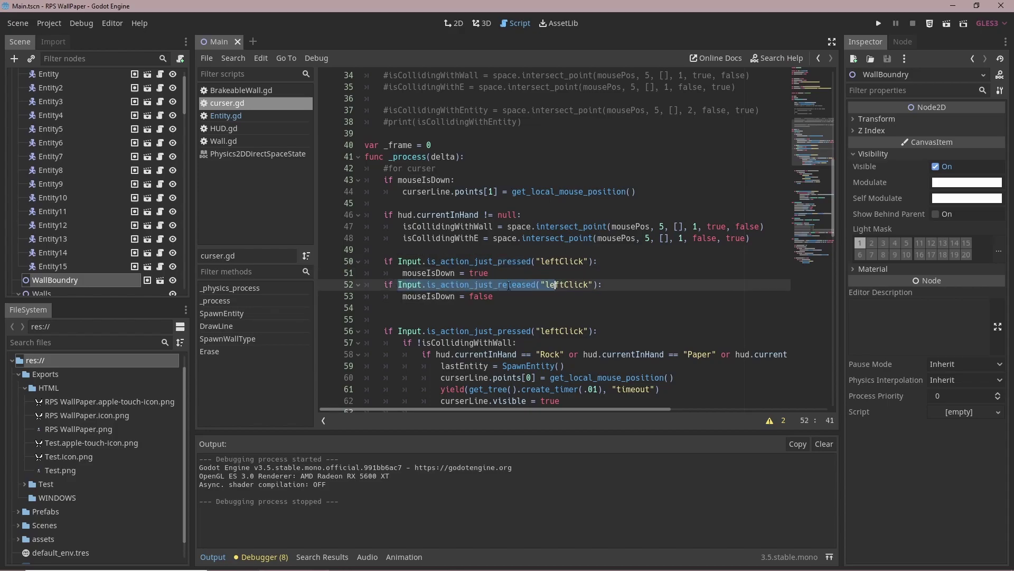
drag(402, 296, 493, 297)
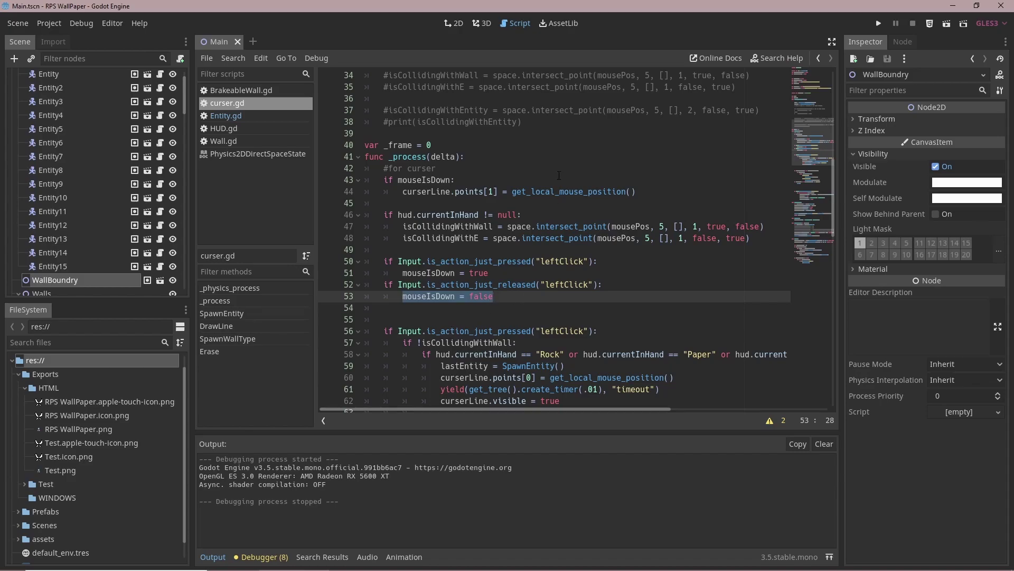
click(453, 23)
- Open the Project > Export window with the HTML5 (Runnable) preset selected
scroll(527, 265, down, 3)
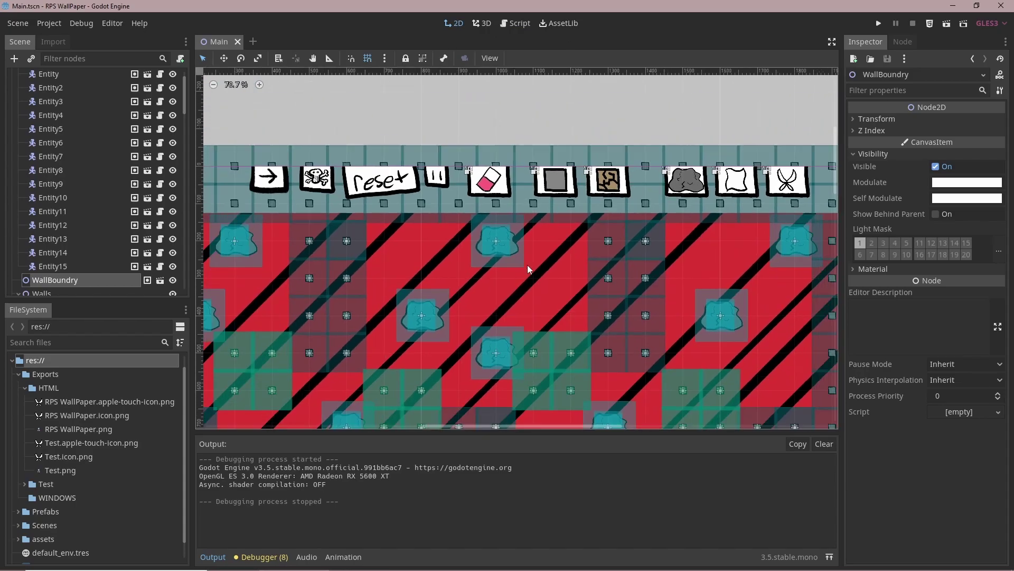
click(50, 23)
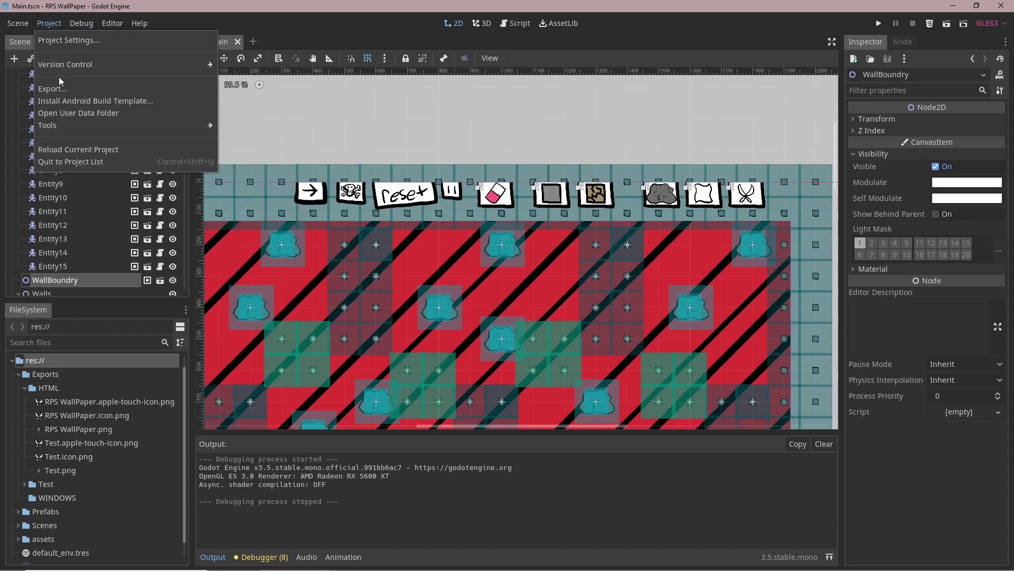
click(75, 91)
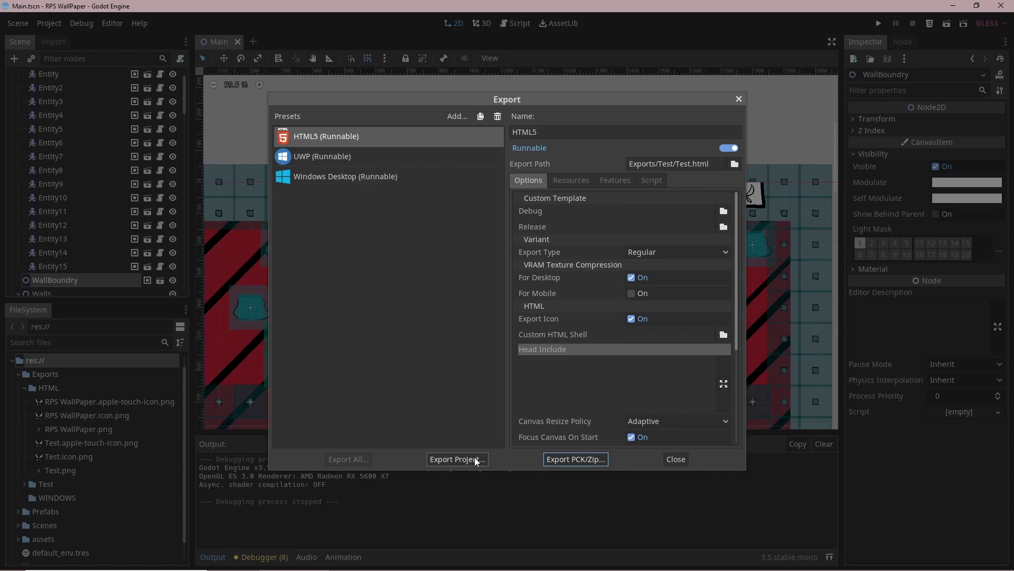
scroll(615, 296, down, 3)
scroll(619, 286, up, 3)
- Create a new 'For Youtube' folder under Exports as the export destination
click(464, 458)
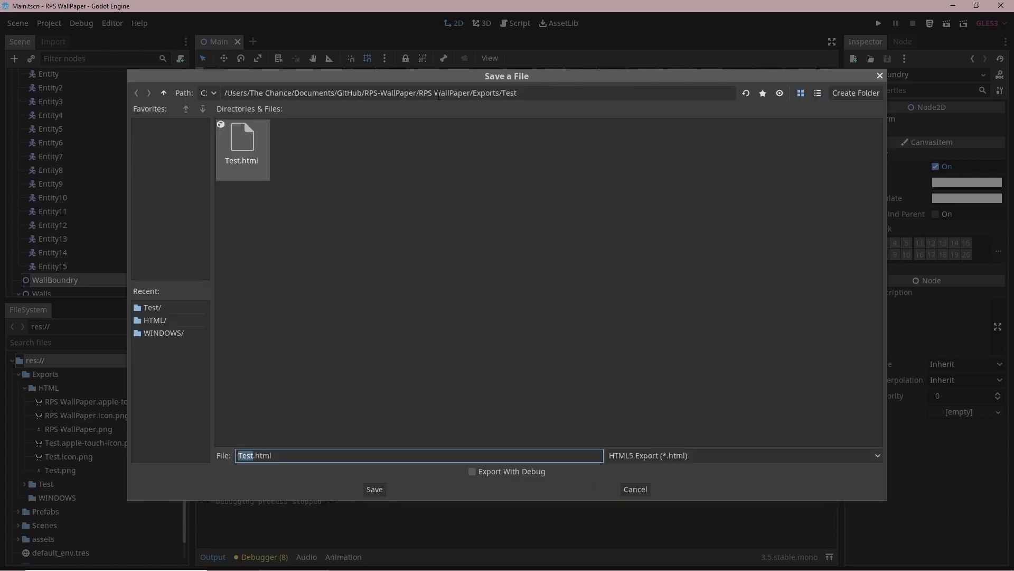
click(165, 93)
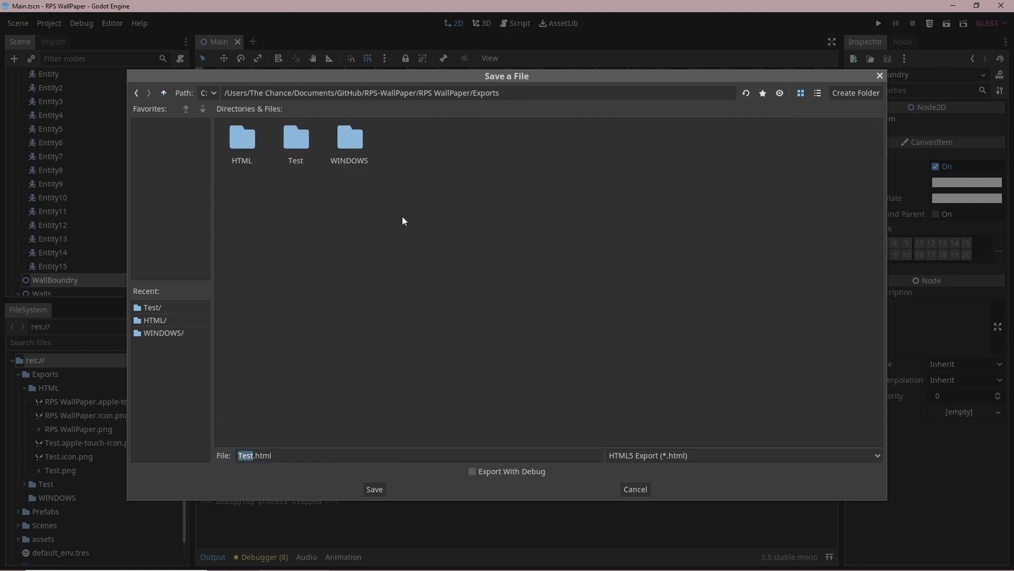
right_click(456, 235)
click(473, 242)
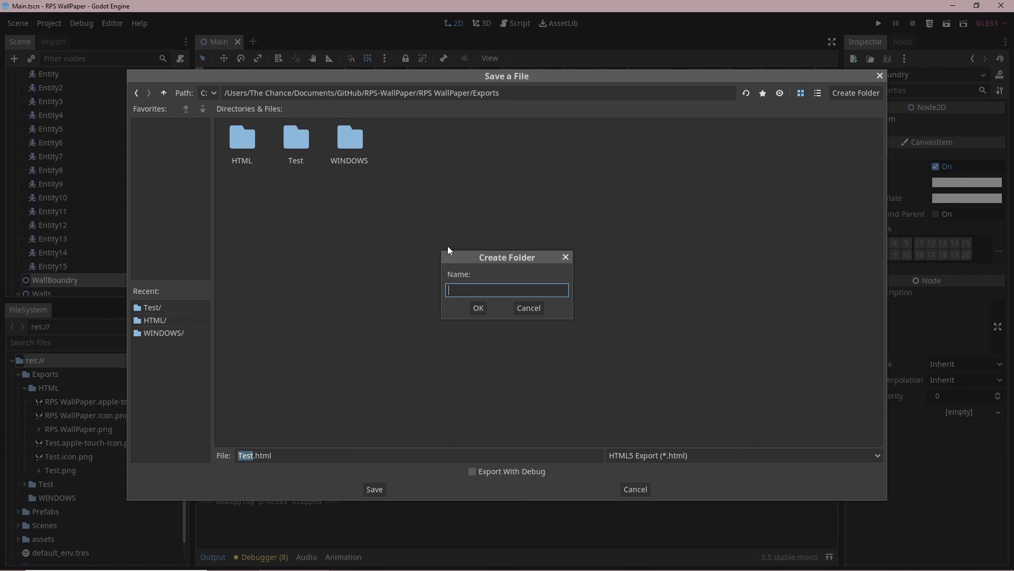
text(For Youtube)
key(Return)
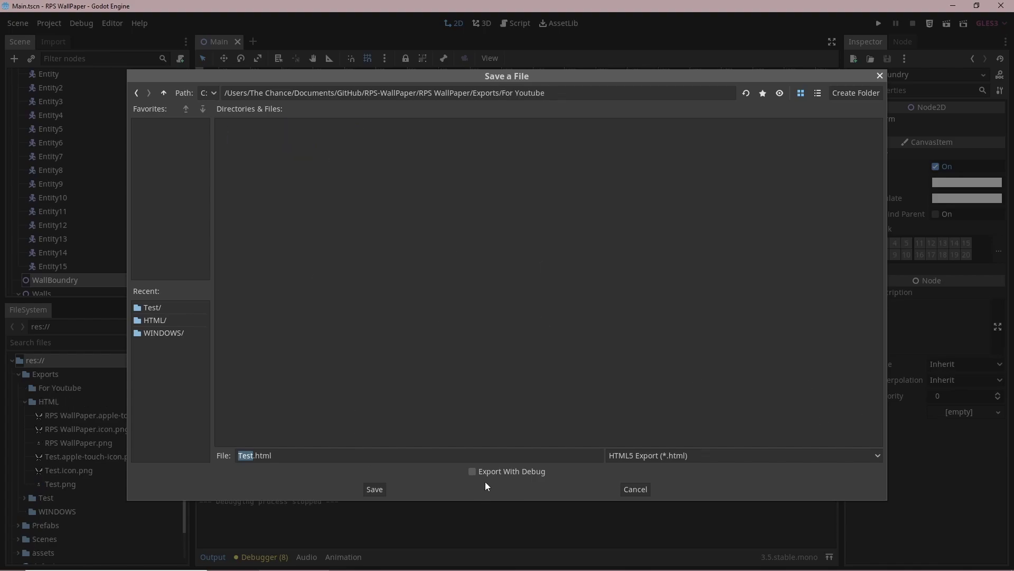
- Save the HTML5 build as Test.html with Export With Debug left unchecked
click(472, 471)
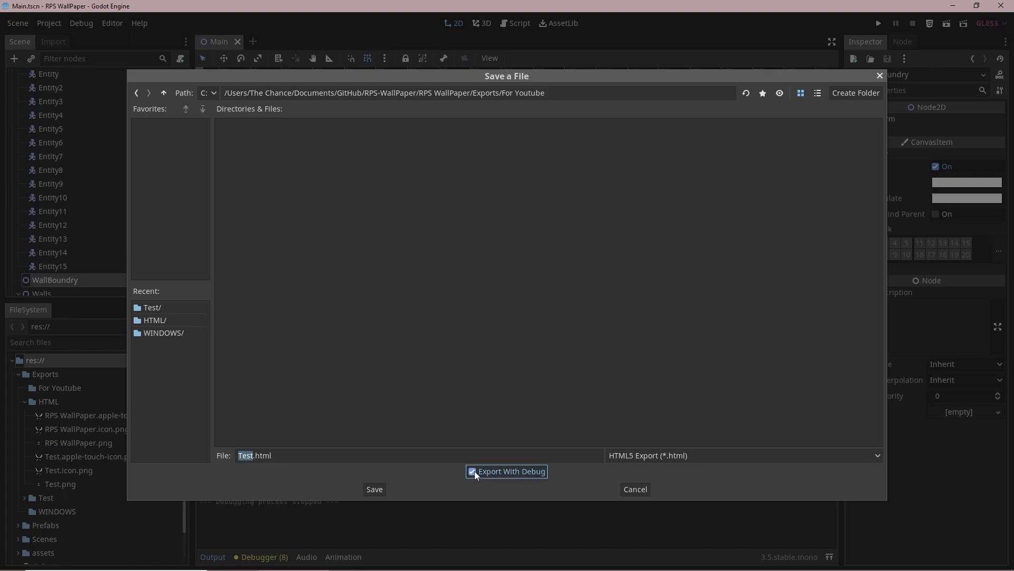
click(474, 471)
click(377, 490)
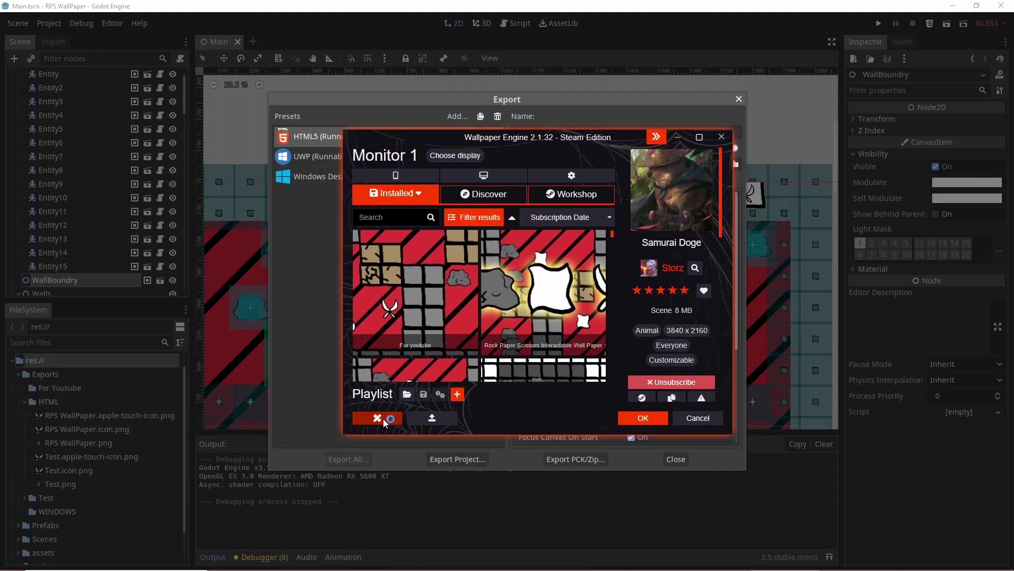
- Start a new wallpaper using Documents/GitHub/RPS-WallPaper/RPS WallPaper/Exports/For Youtube/Test.html
click(383, 418)
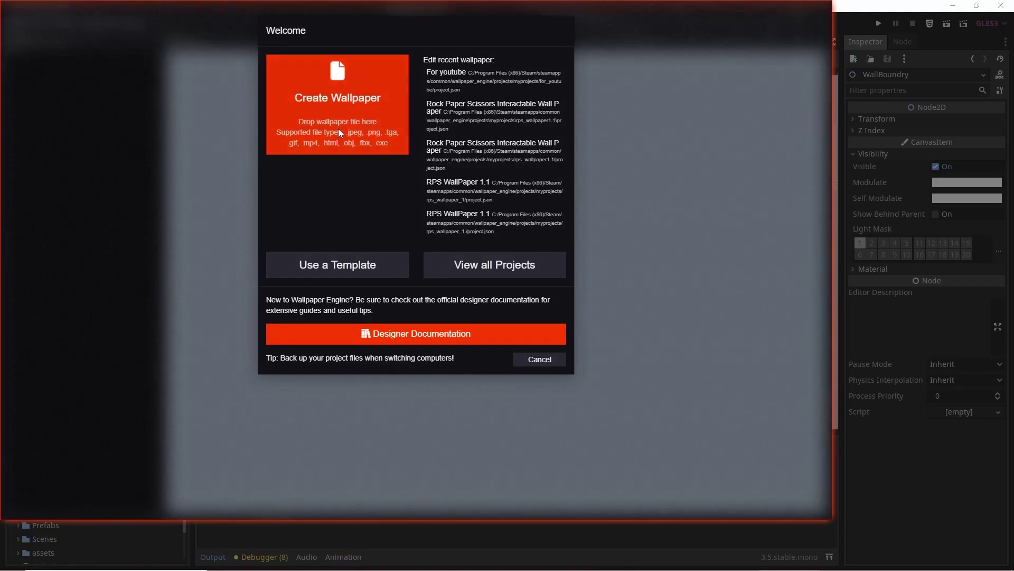
click(339, 129)
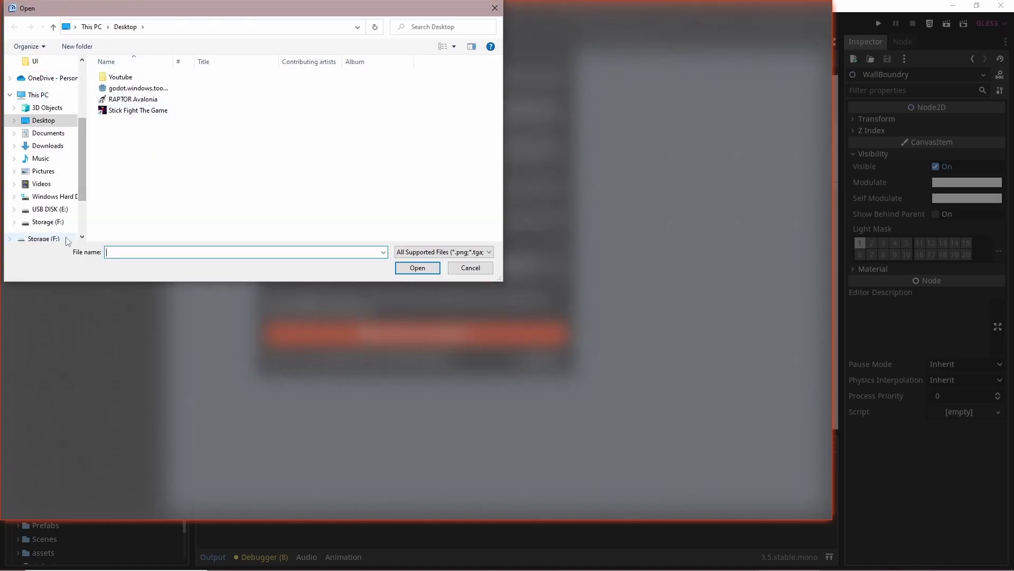
click(50, 132)
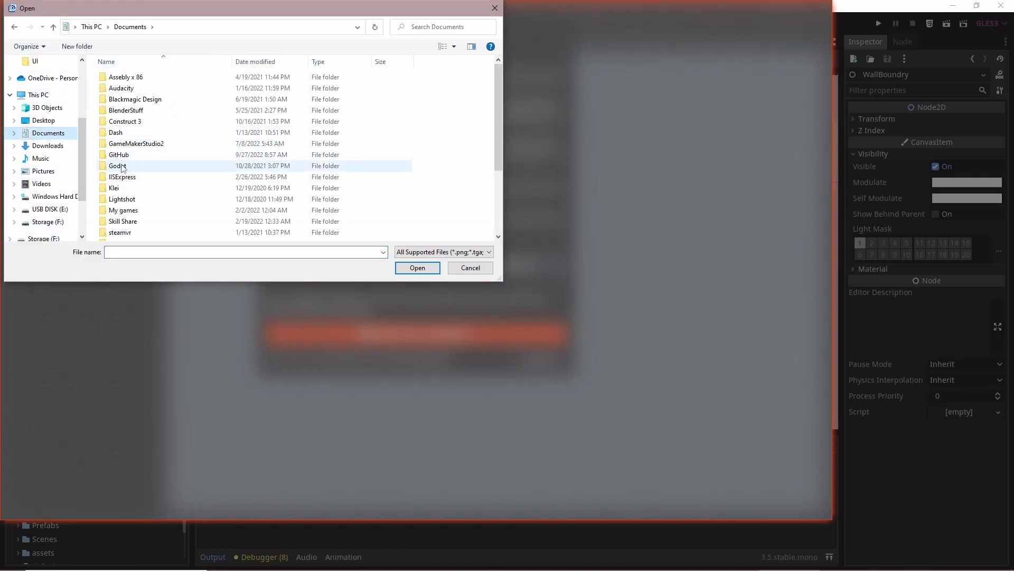
double_click(119, 155)
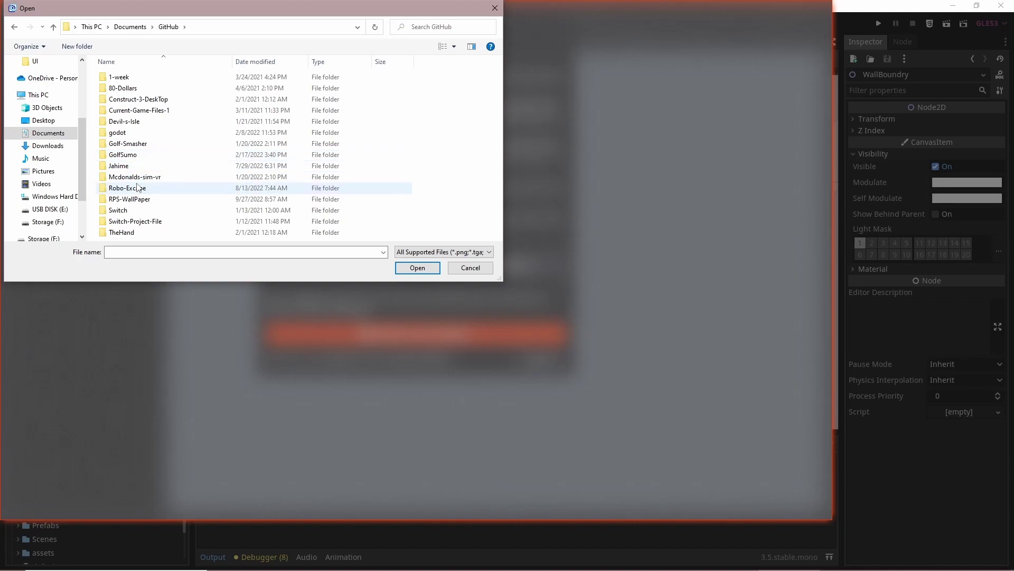
double_click(129, 199)
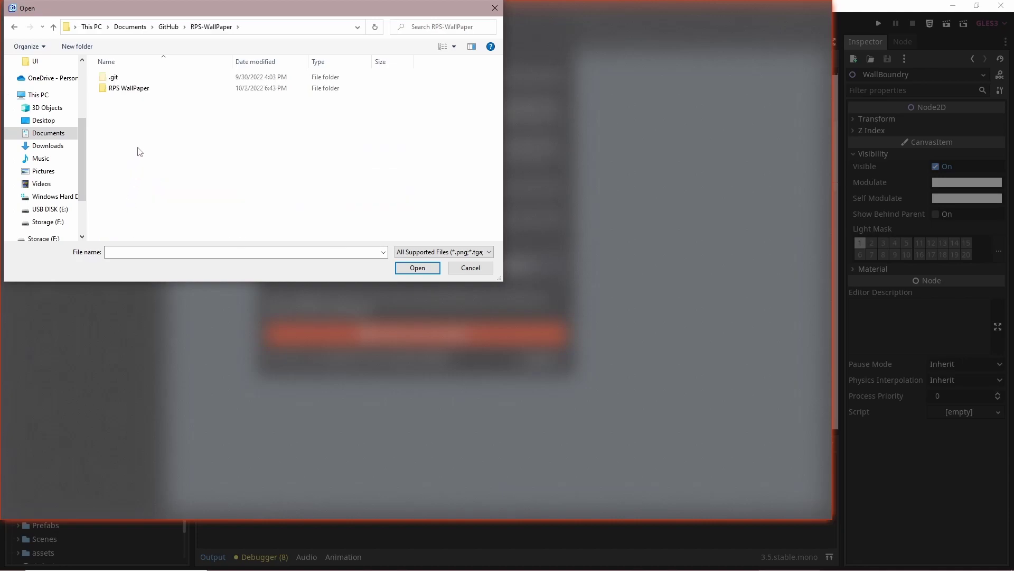
double_click(129, 88)
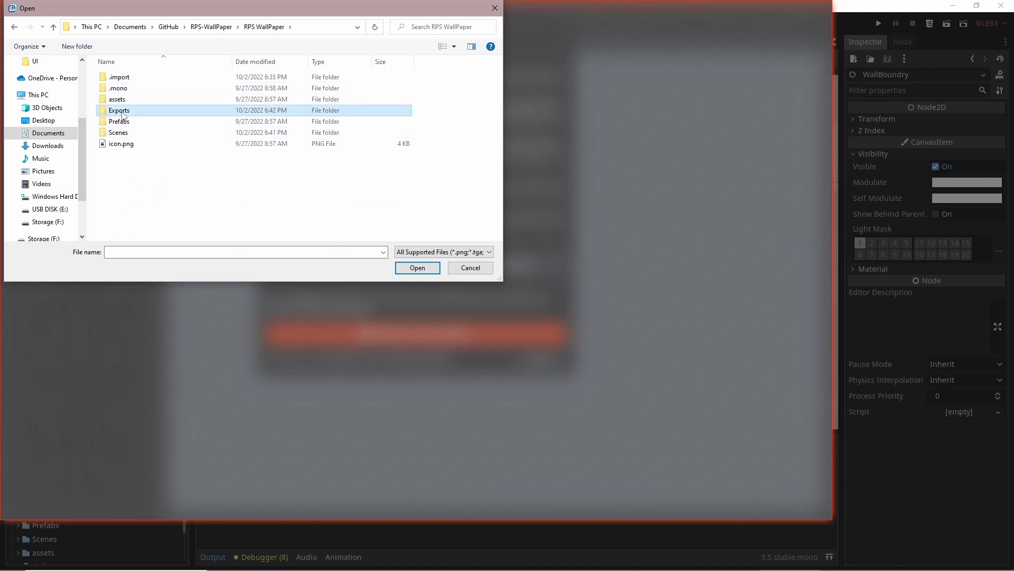
double_click(124, 110)
double_click(127, 78)
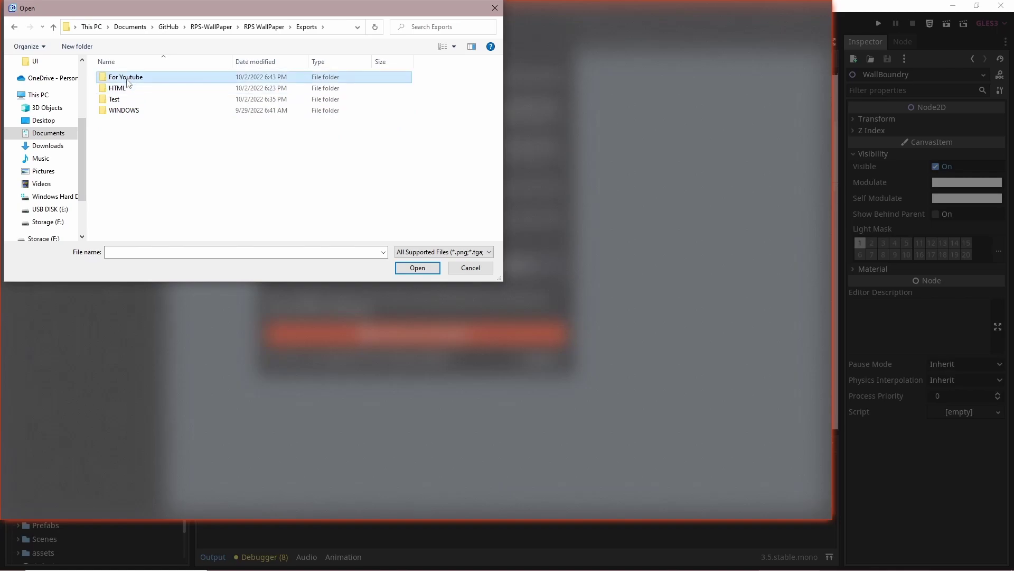
double_click(179, 101)
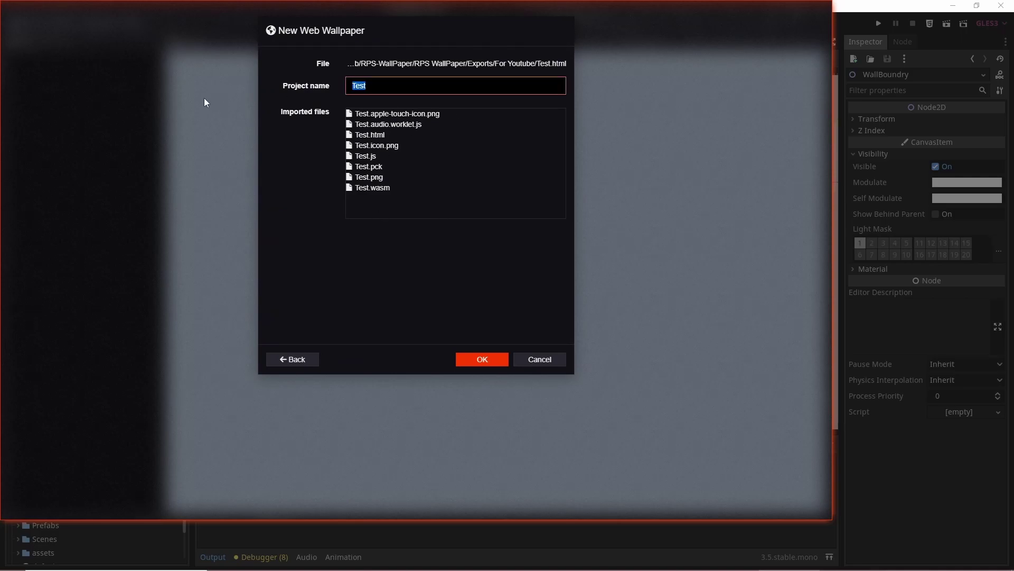
- Create the project named 'gdsflgjdl;kgjg' and review its Change Project Settings dialog
text(gdsflgjdl;kgjg)
click(493, 362)
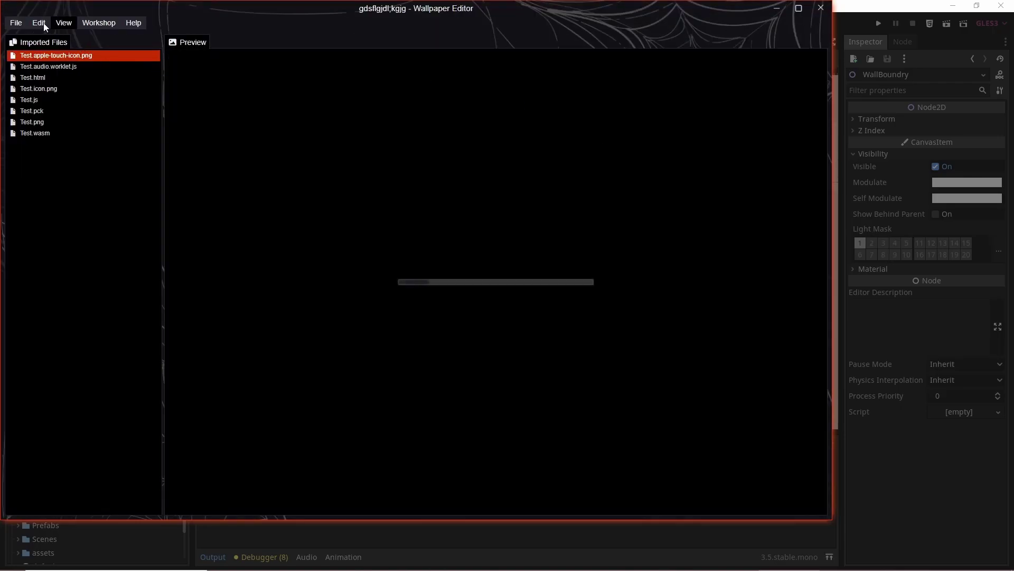
click(41, 23)
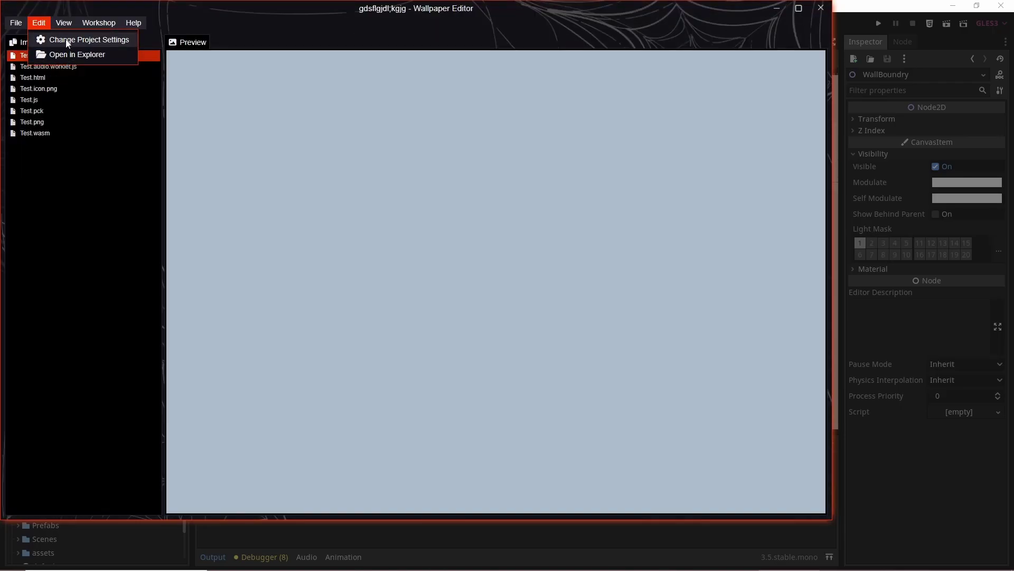
click(67, 43)
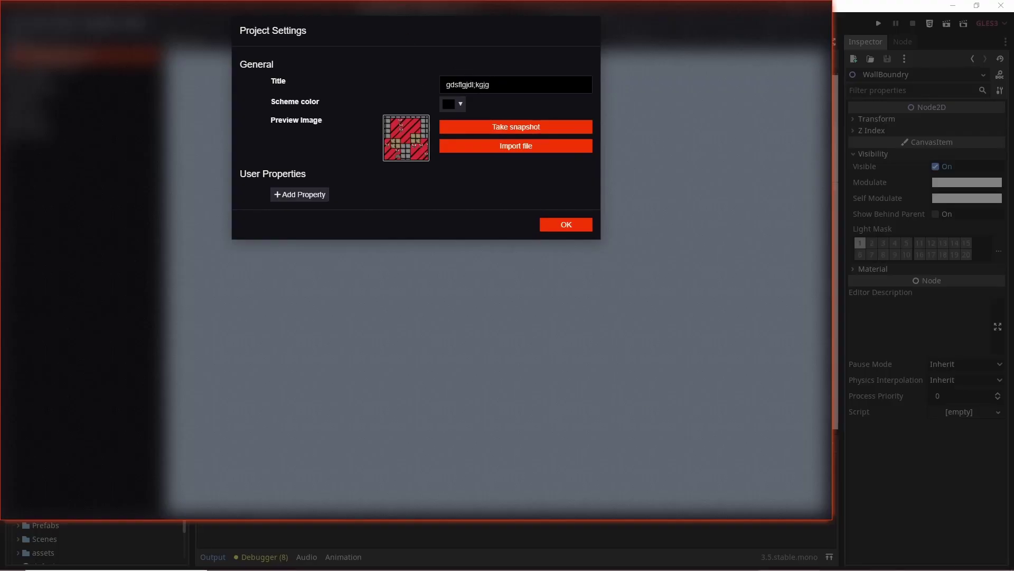
click(550, 224)
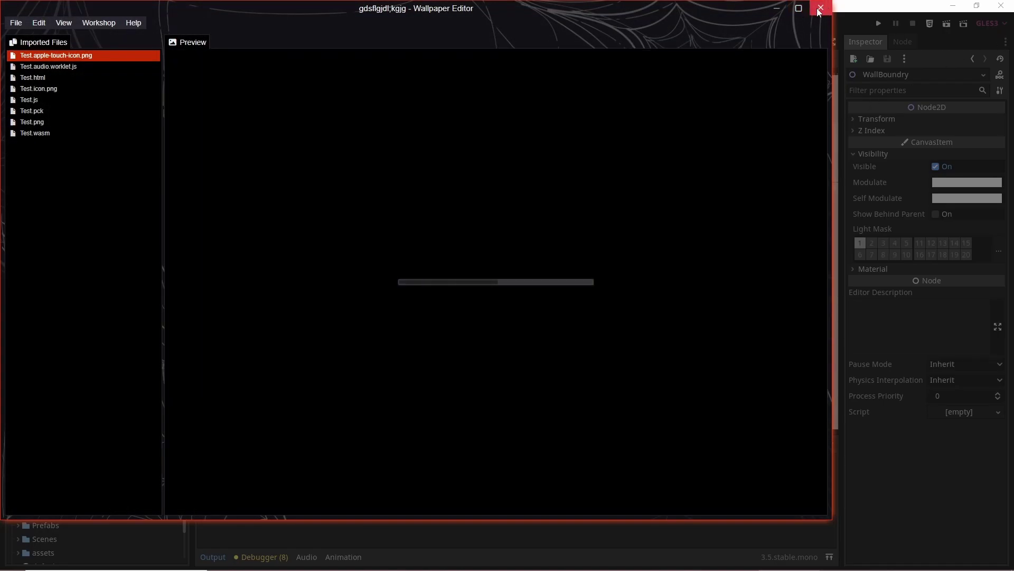
- Close the Wallpaper Editor, maximize Wallpaper Engine and select the new gdsflgjdl;kgjg wallpaper
click(819, 9)
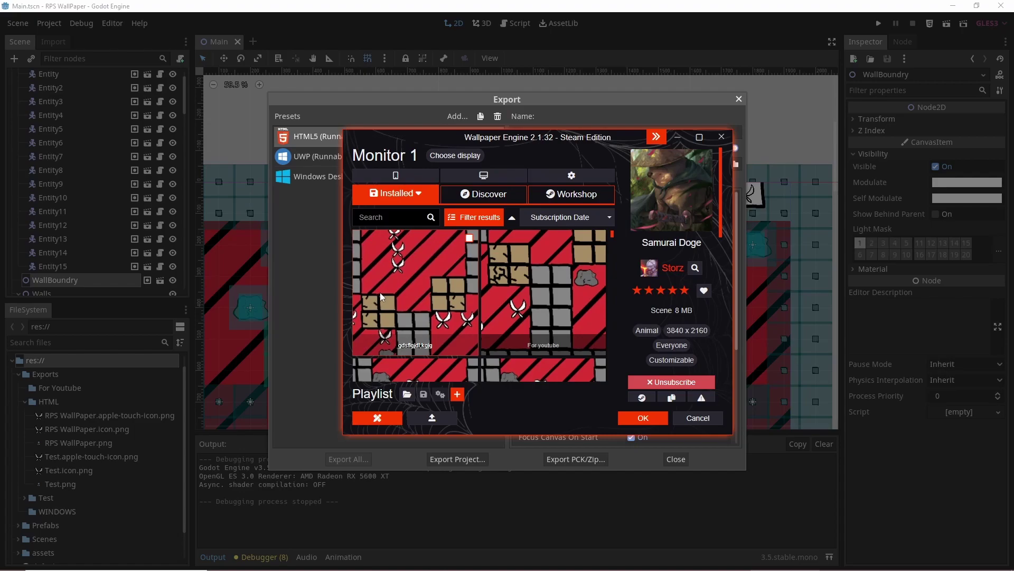
scroll(380, 296, down, 2)
click(699, 137)
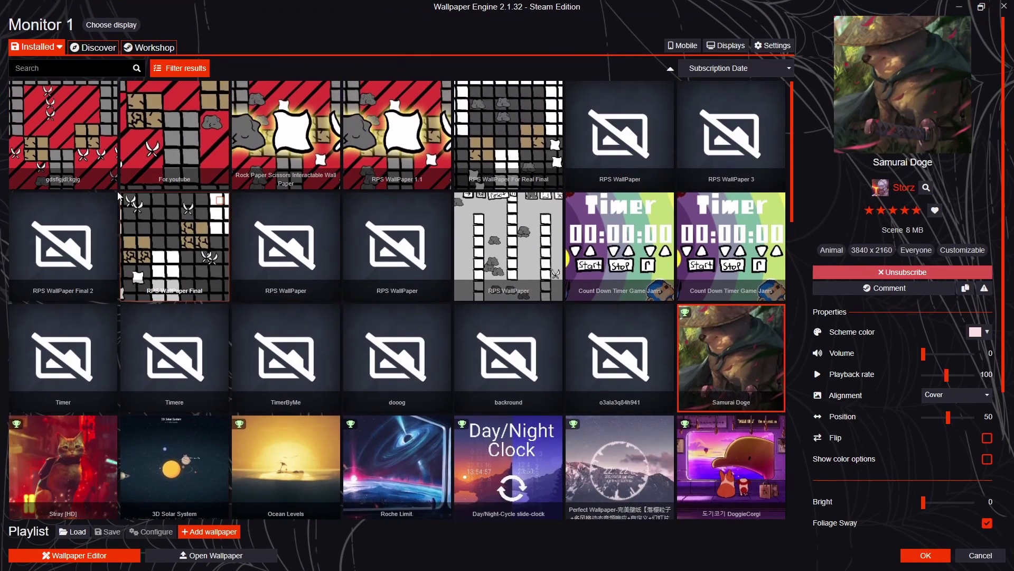
click(59, 155)
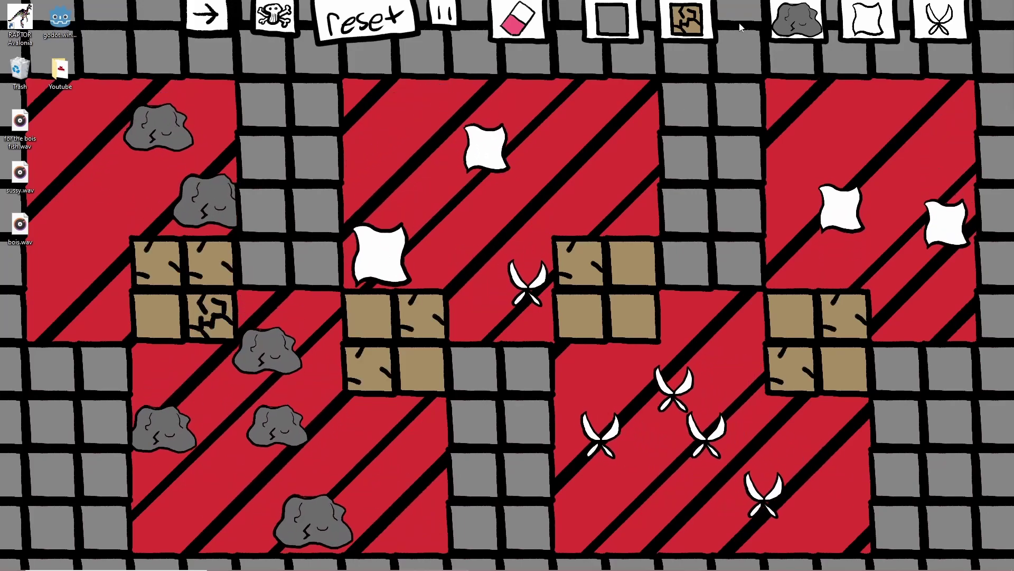
- Spawn rocks and papers into the arena, then erase one paper
click(784, 43)
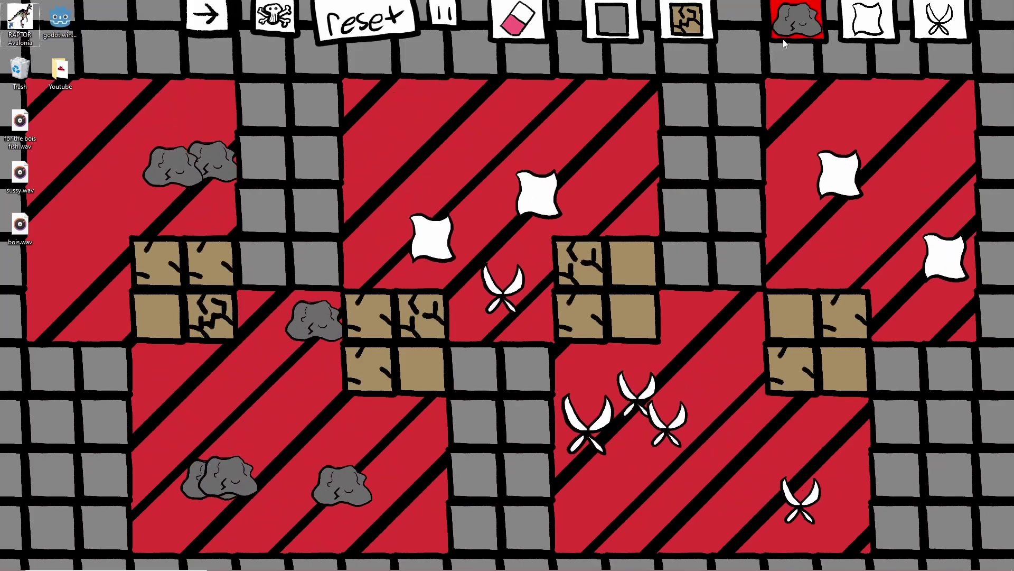
drag(903, 420, 766, 92)
click(868, 20)
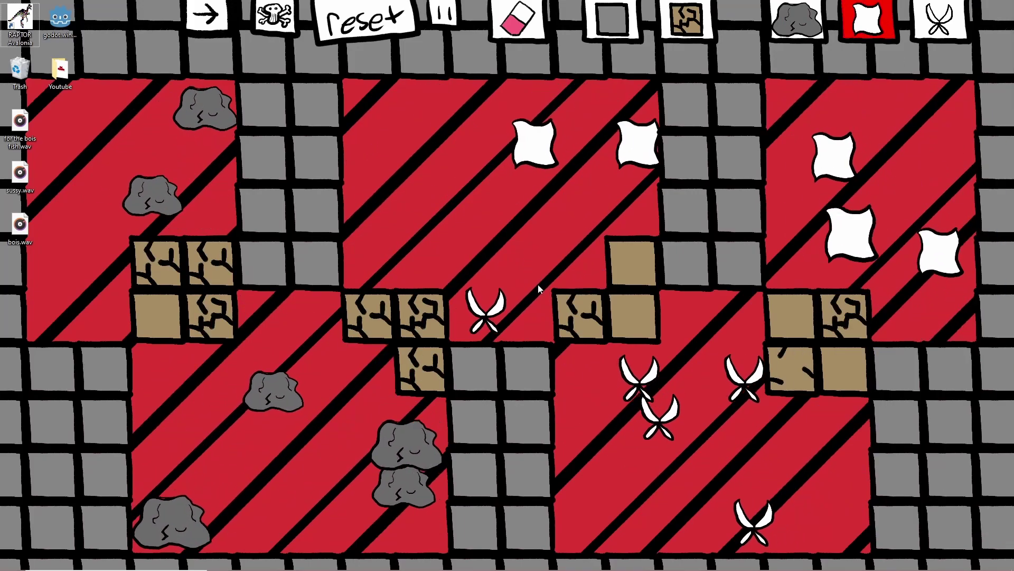
mouse_move(432, 176)
mouse_down()
mouse_move(808, 77)
mouse_move(793, 79)
mouse_up()
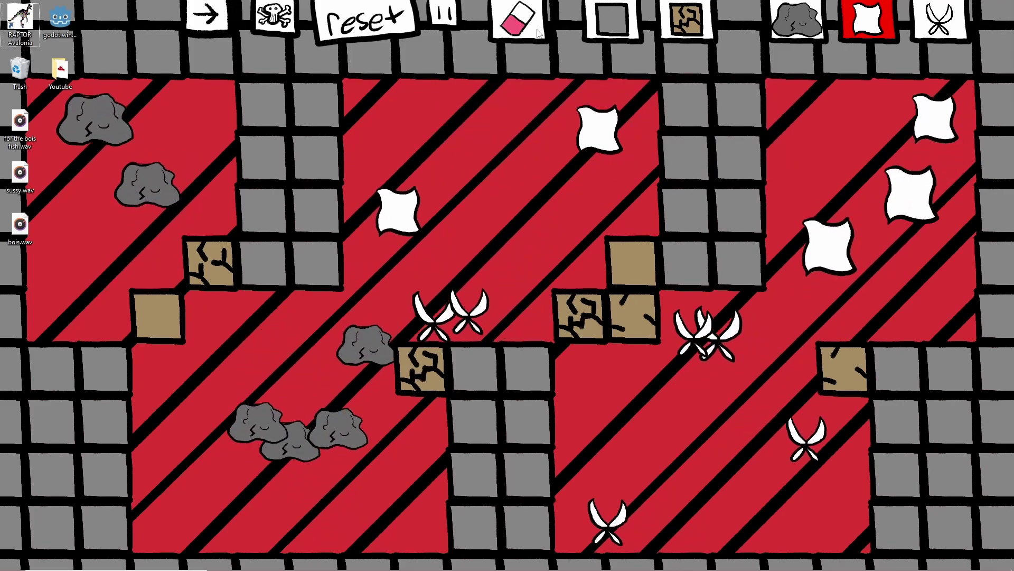
click(538, 33)
mouse_move(617, 119)
mouse_down()
mouse_move(859, 132)
mouse_move(796, 205)
mouse_move(689, 221)
mouse_move(476, 224)
mouse_up()
- Build a column of wall tiles, reset the level, and flip to the next and previous stage
click(612, 20)
mouse_move(740, 369)
mouse_down()
mouse_move(724, 149)
mouse_move(805, 181)
mouse_up()
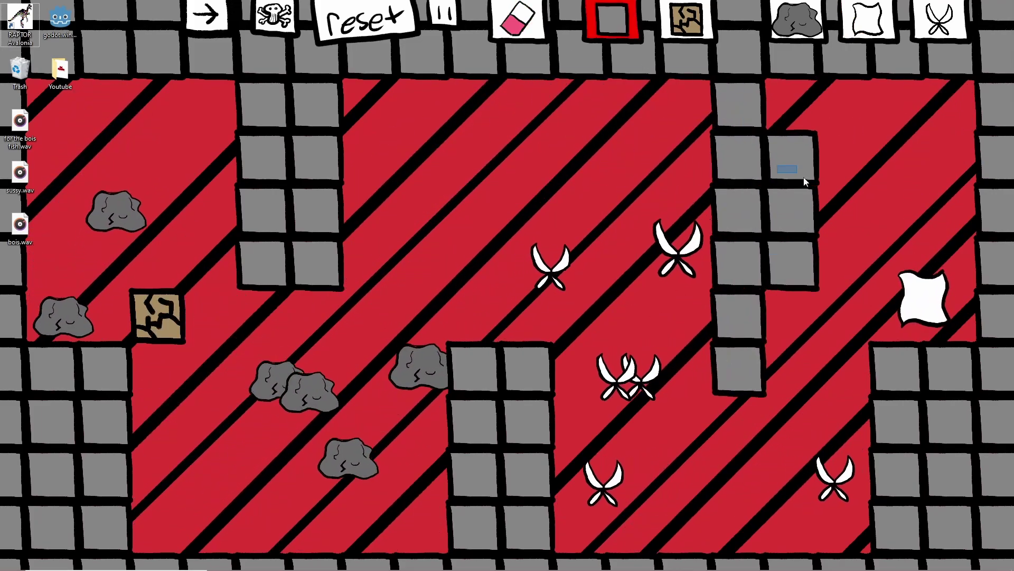
click(367, 21)
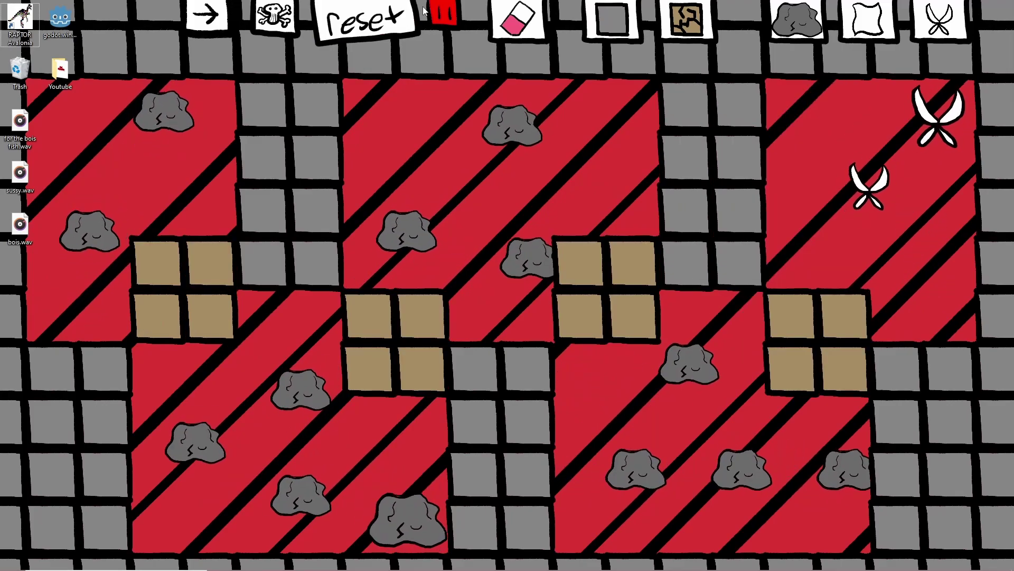
click(214, 19)
click(169, 21)
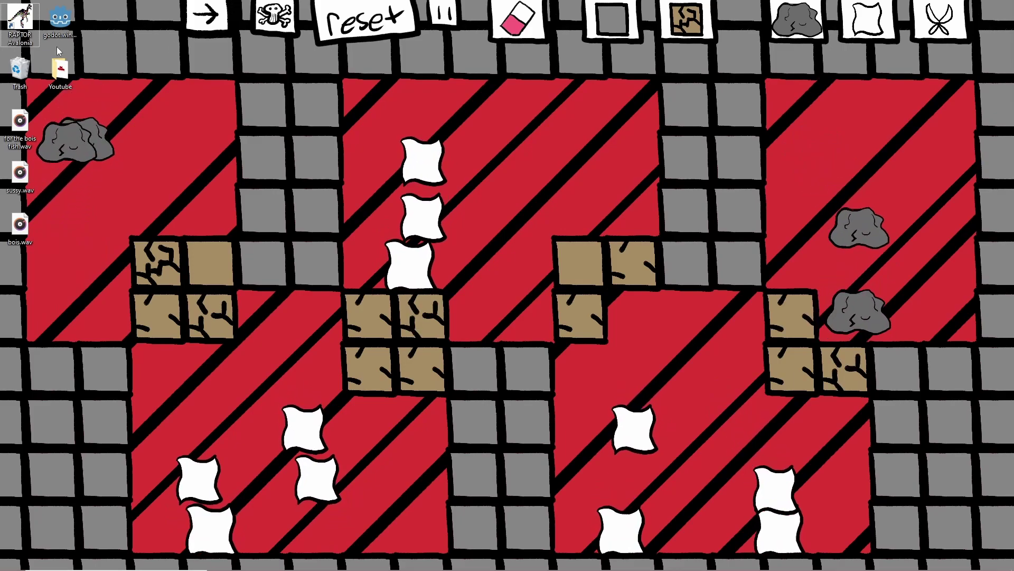
- Move the godot desktop icon beside the Youtube folder
click(58, 21)
drag(53, 29, 285, 195)
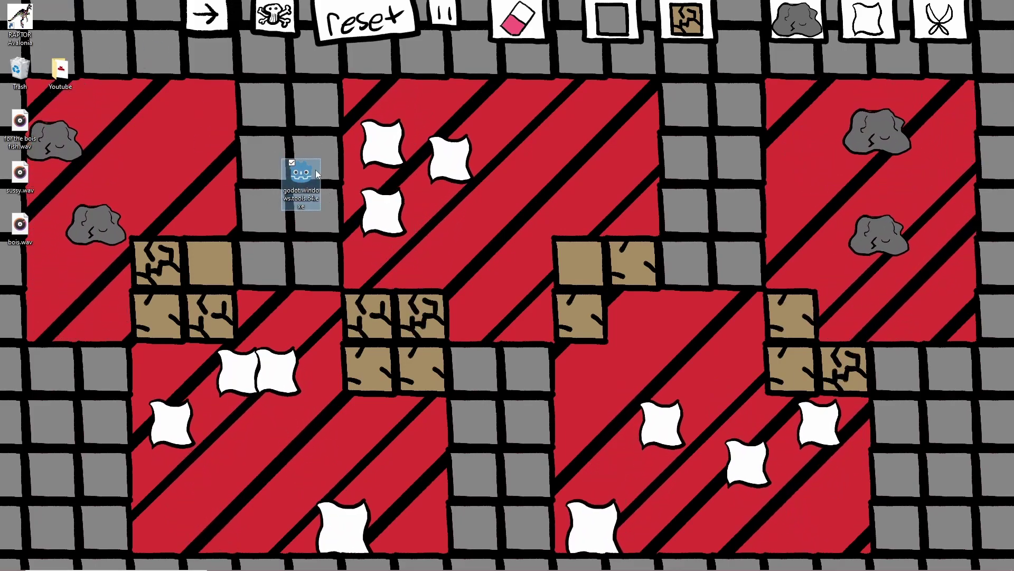
drag(285, 196, 141, 79)
- Bring Wallpaper Engine up via Task View, toggle its maximize, then minimize it
key(super+Tab)
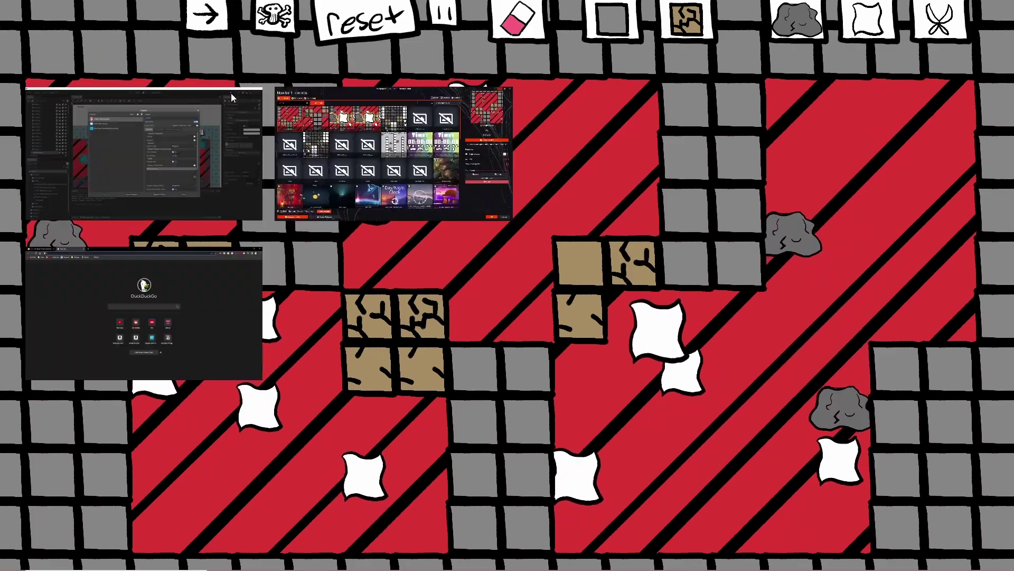
click(397, 158)
double_click(405, 11)
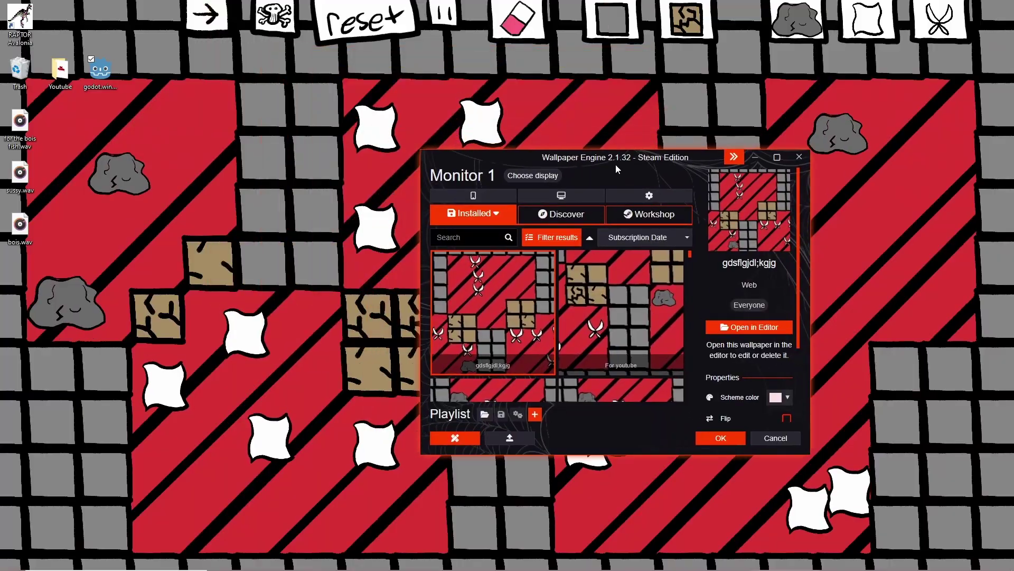
double_click(528, 135)
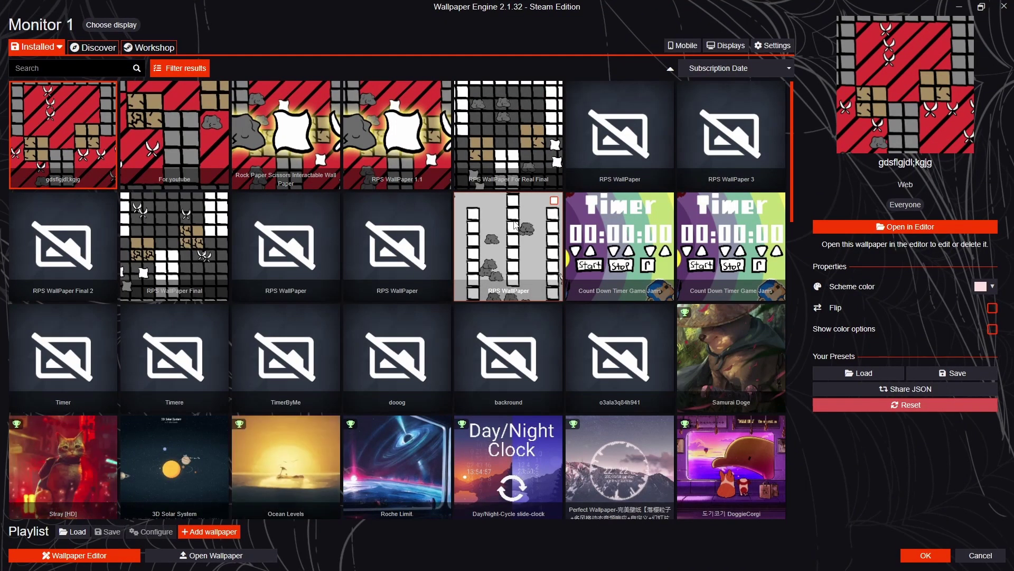
click(959, 7)
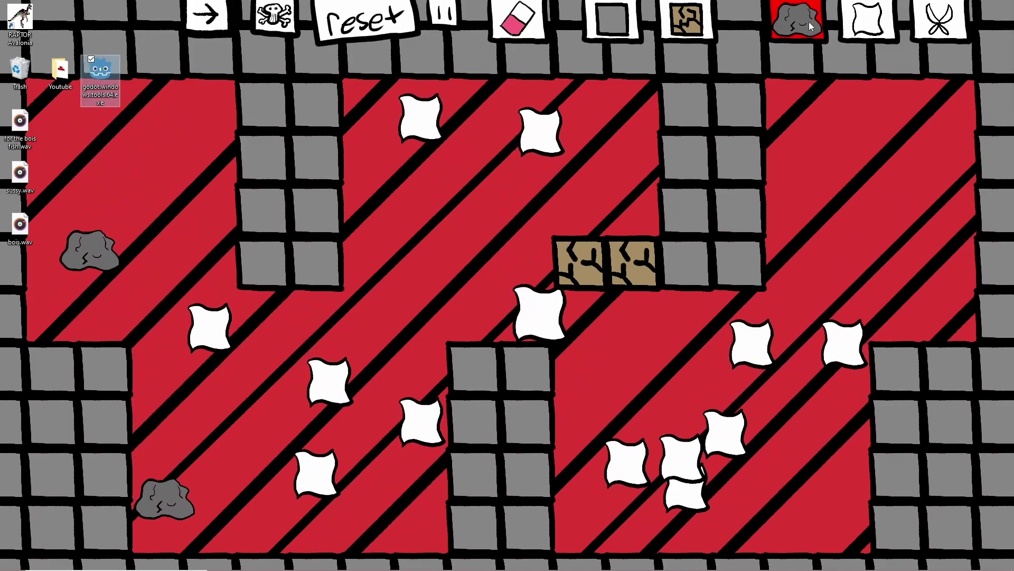
- Launch a rock and a stream of papers, then return the godot icon to the top-left
drag(787, 110, 918, 285)
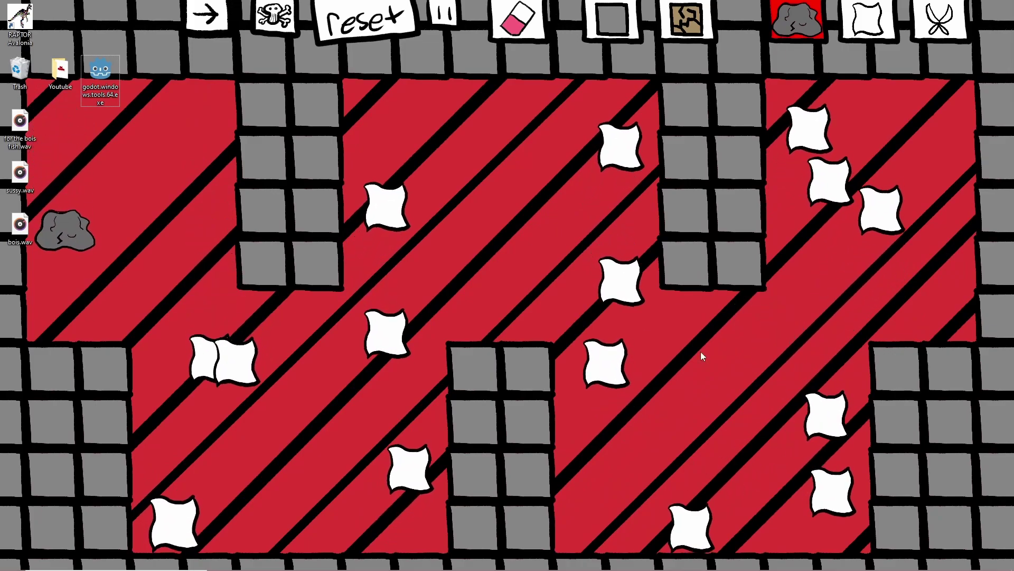
click(867, 20)
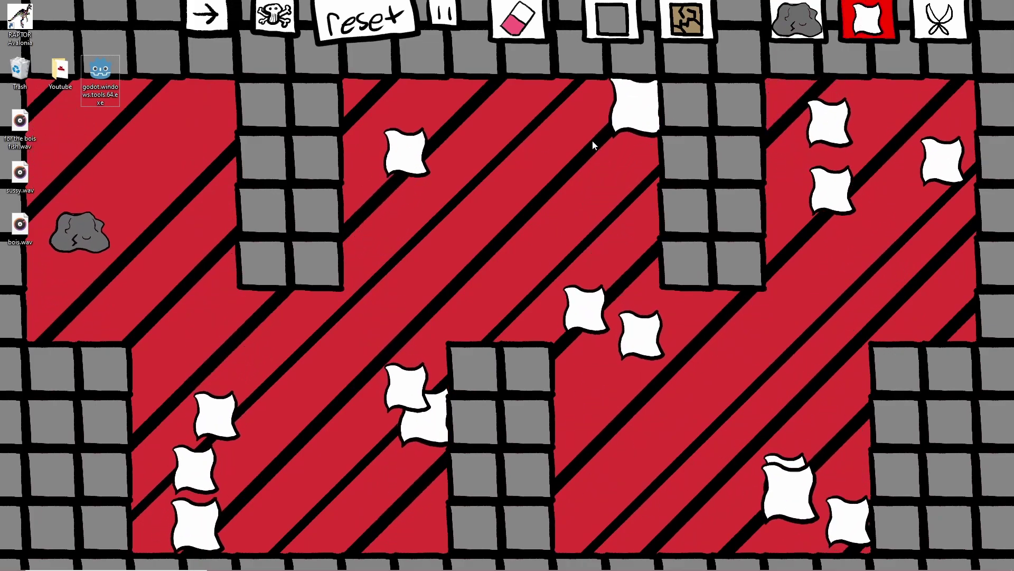
mouse_move(587, 147)
mouse_down()
mouse_move(426, 359)
mouse_move(350, 389)
mouse_up()
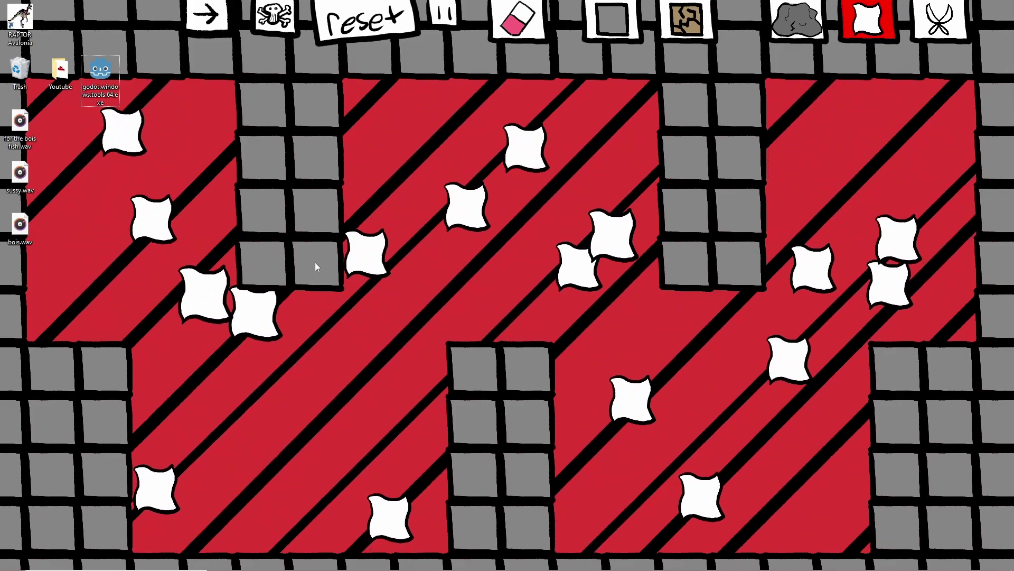
drag(106, 85, 75, 34)
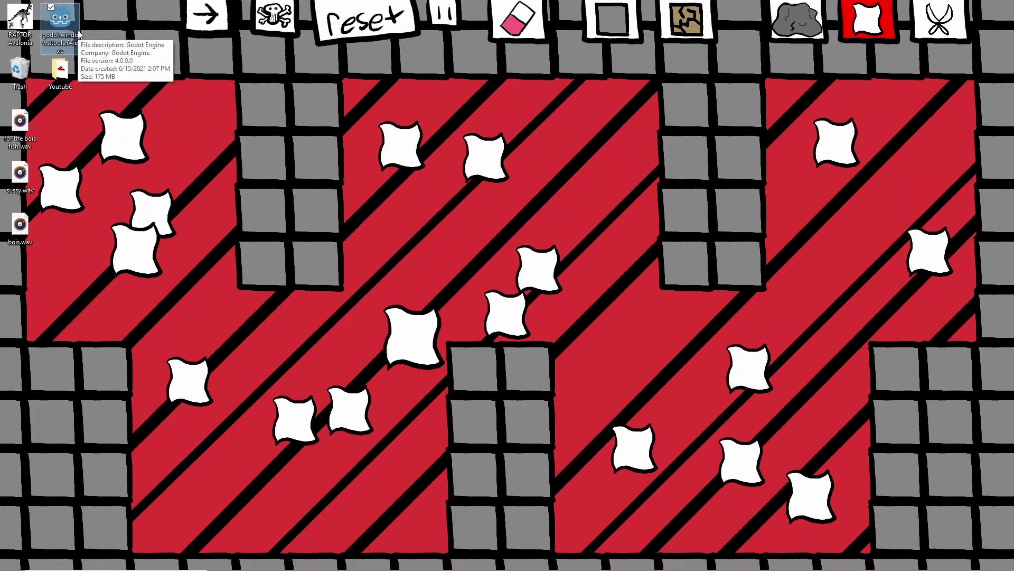